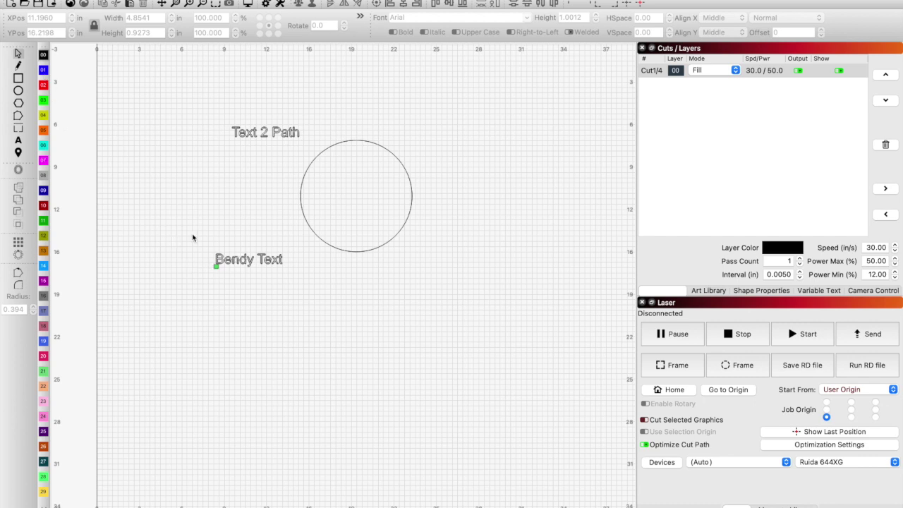
# Open the 'Bendy Text' label below the circle for editing in the Text tool.
pyautogui.doubleClick(261, 260)
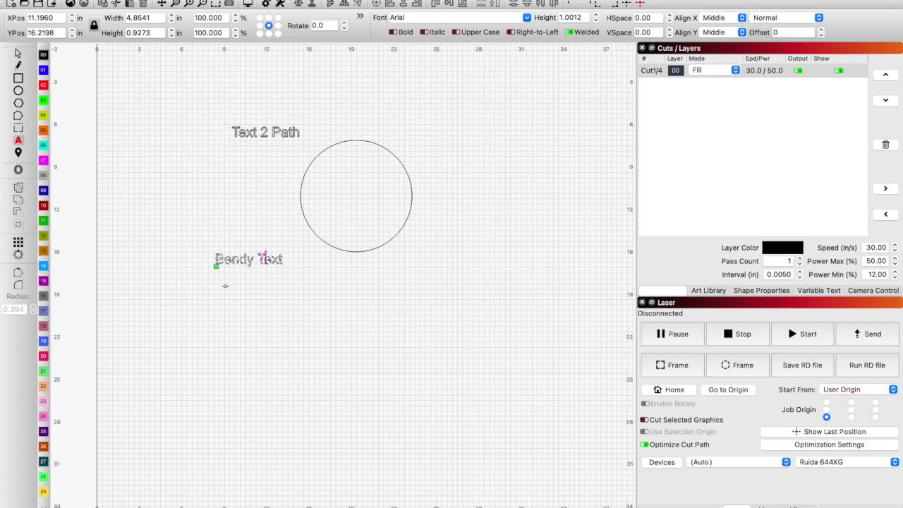
pyautogui.click(19, 54)
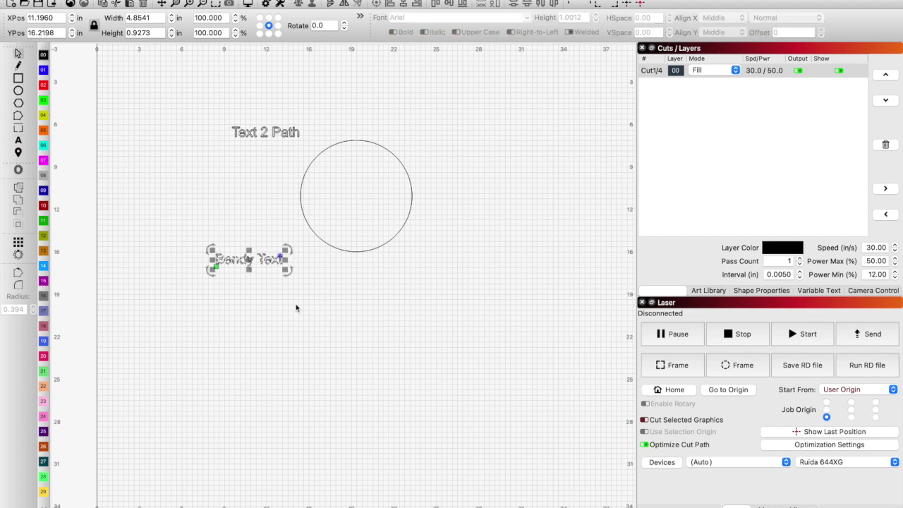
pyautogui.scroll(1, 262, 253)
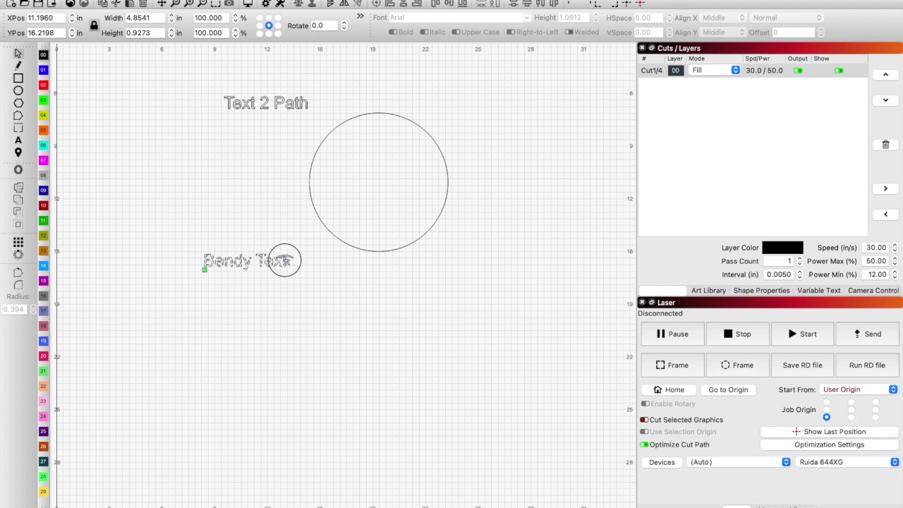
pyautogui.moveTo(284, 258)
pyautogui.mouseDown()
pyautogui.moveTo(276, 283)
pyautogui.moveTo(240, 258)
pyautogui.moveTo(285, 271)
pyautogui.mouseUp()
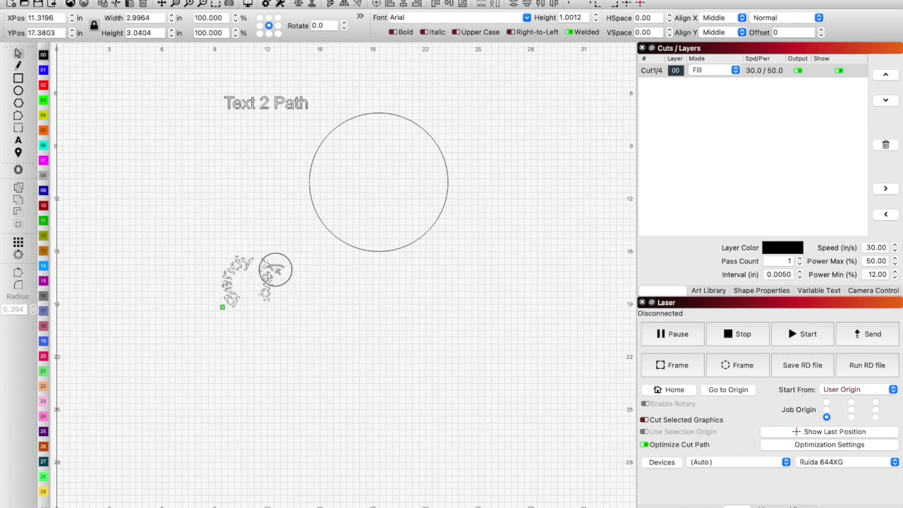
pyautogui.moveTo(285, 271); pyautogui.dragTo(301, 255)
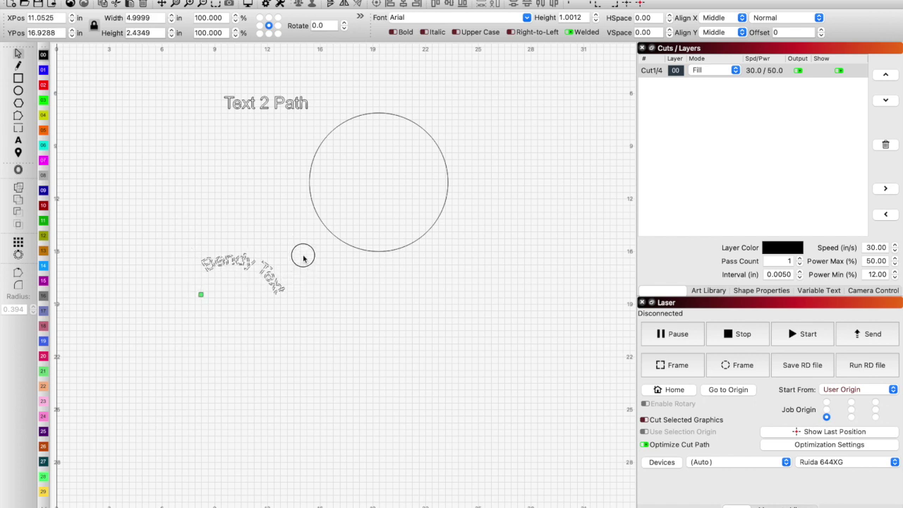
pyautogui.hotkey('ctrl', 'z')
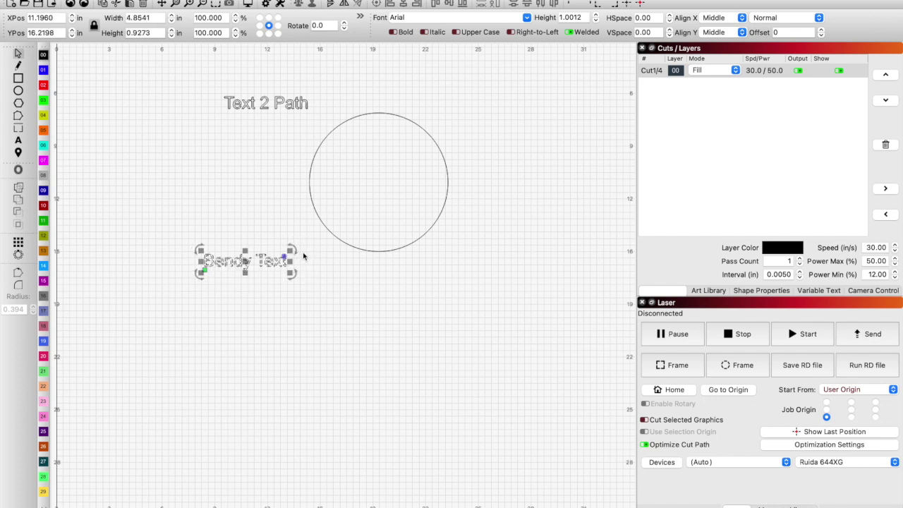
pyautogui.press('Escape')
# Draw a straight line left of the circle, above the Bendy Text.
pyautogui.click(106, 167)
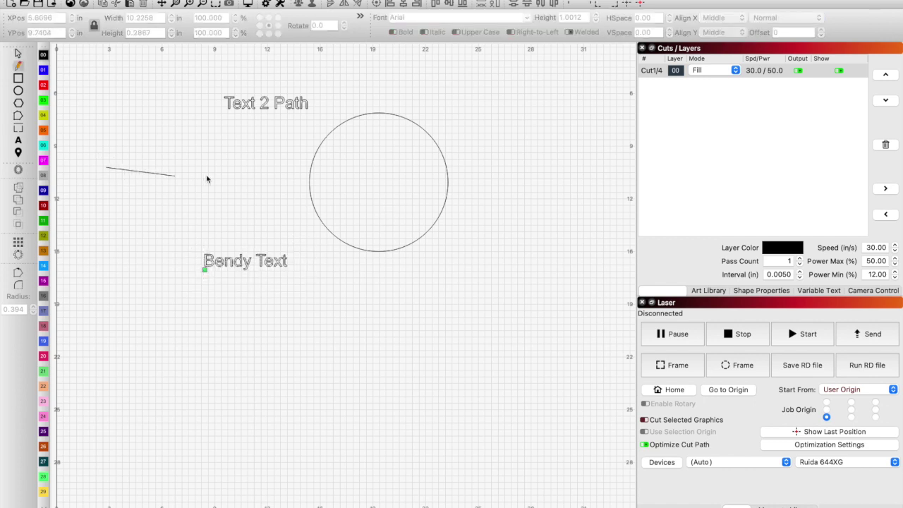
pyautogui.click(246, 169)
pyautogui.rightClick(232, 154)
pyautogui.press('Escape')
# Reshape the line into a smooth S-curve by pulling its midpoint down and smoothing the node.
pyautogui.click(220, 173)
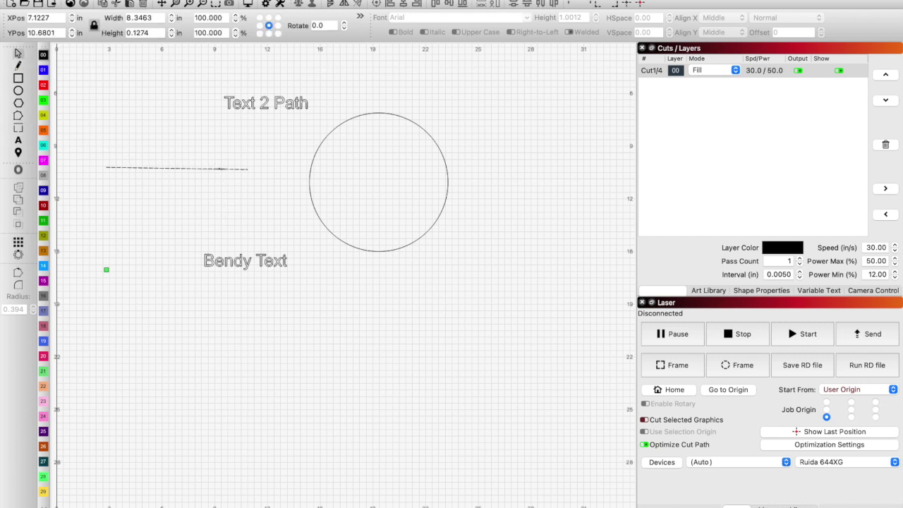
pyautogui.rightClick(220, 171)
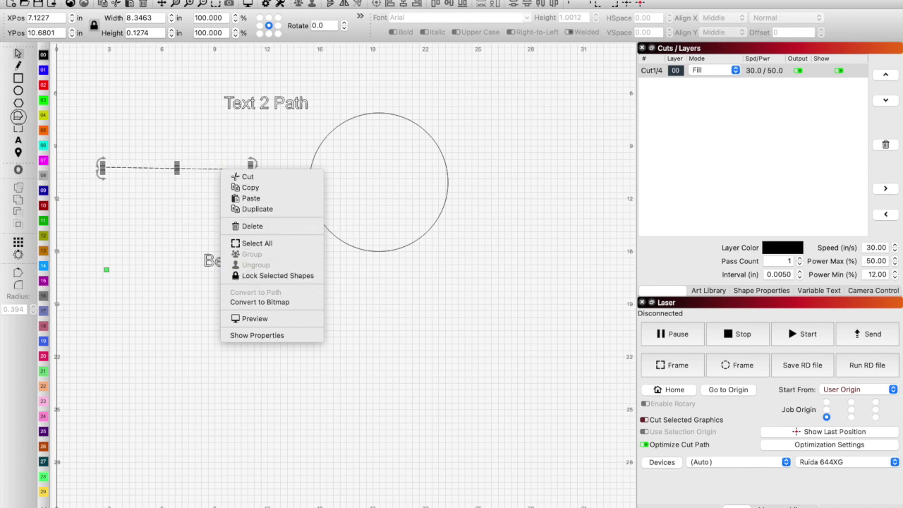
pyautogui.click(18, 115)
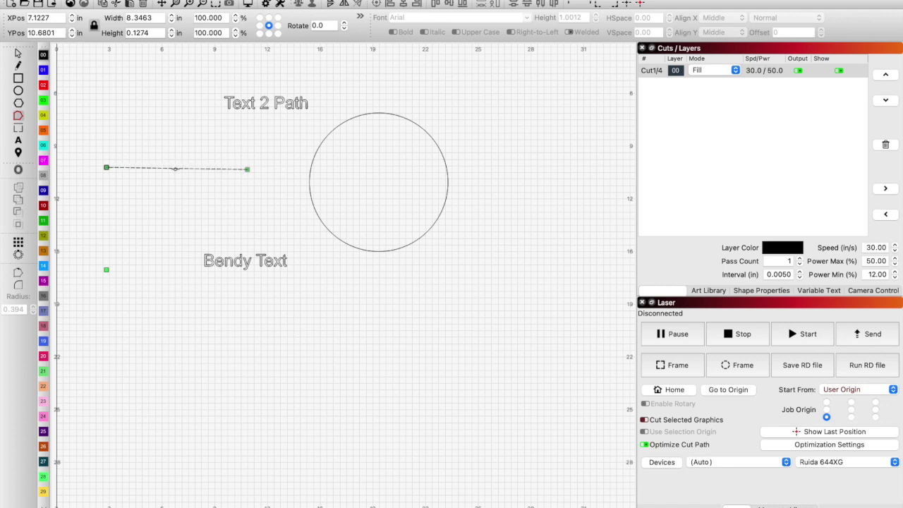
pyautogui.moveTo(176, 168); pyautogui.dragTo(168, 188)
pyautogui.press('s')
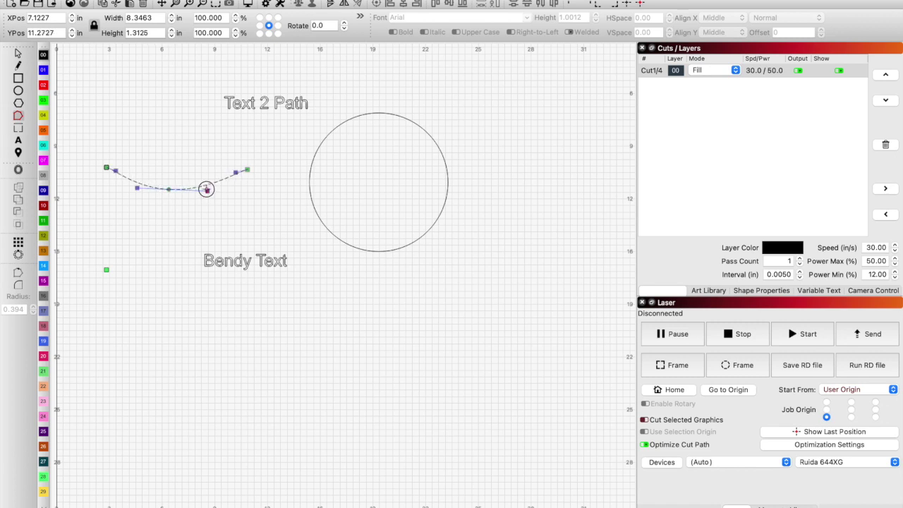
pyautogui.moveTo(207, 190)
pyautogui.mouseDown()
pyautogui.moveTo(213, 164)
pyautogui.moveTo(201, 159)
pyautogui.mouseUp()
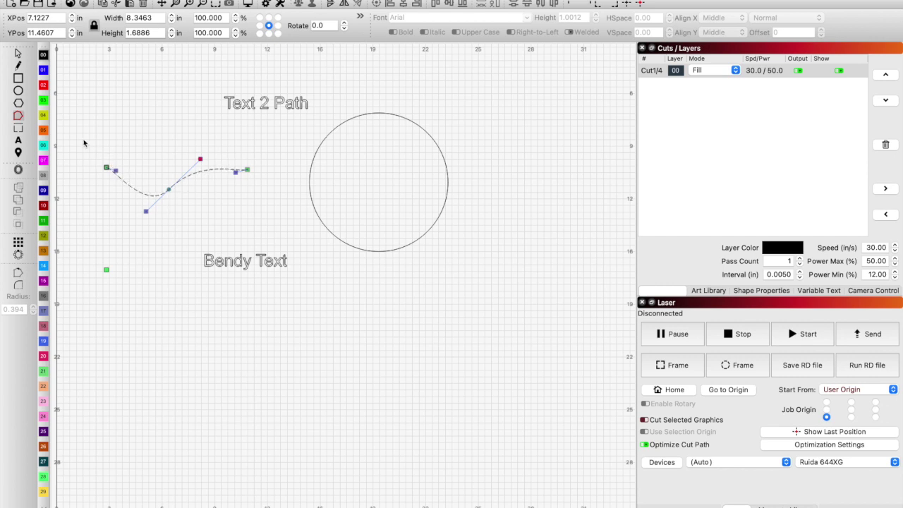
pyautogui.click(17, 53)
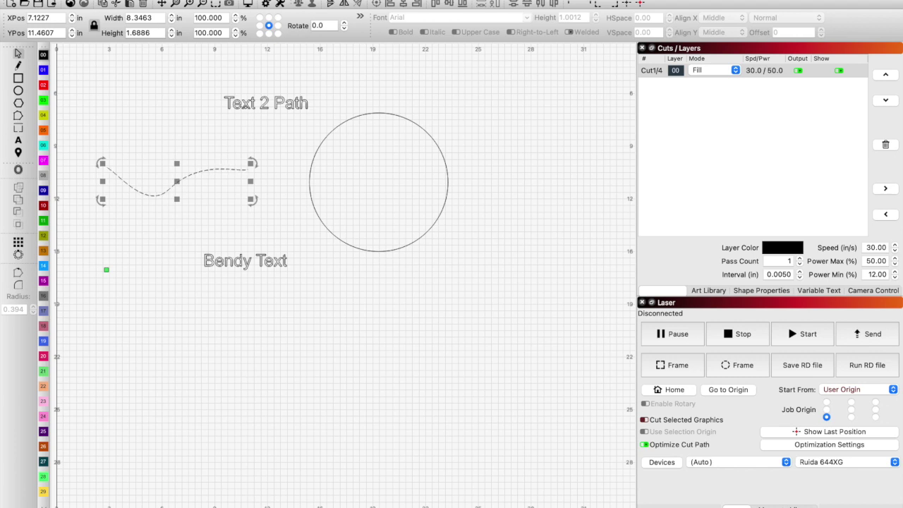
pyautogui.keyDown('shift'); pyautogui.click(244, 105); pyautogui.keyUp('shift')
# Apply 'Text 2 Path' to the circle as its path, undoing the first attempt on the S-curve.
pyautogui.rightClick(244, 106)
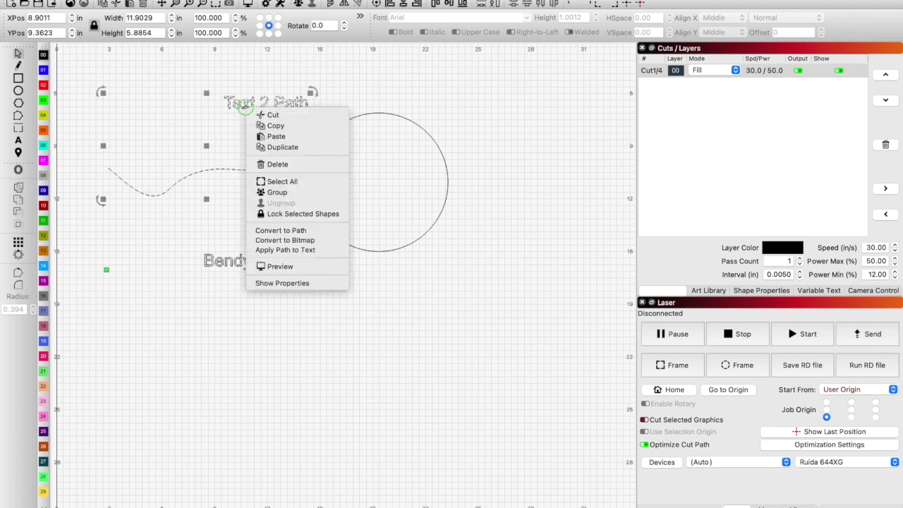
pyautogui.click(282, 250)
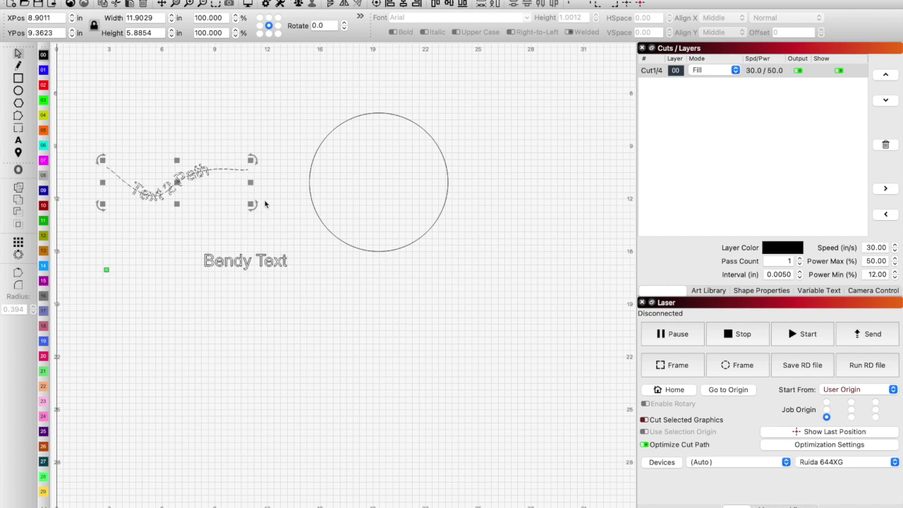
pyautogui.hotkey('ctrl', 'z')
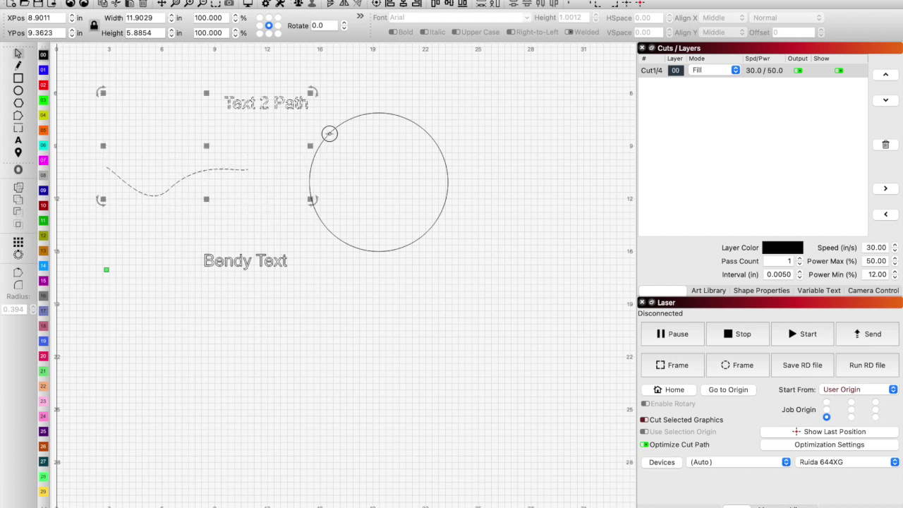
pyautogui.click(329, 134)
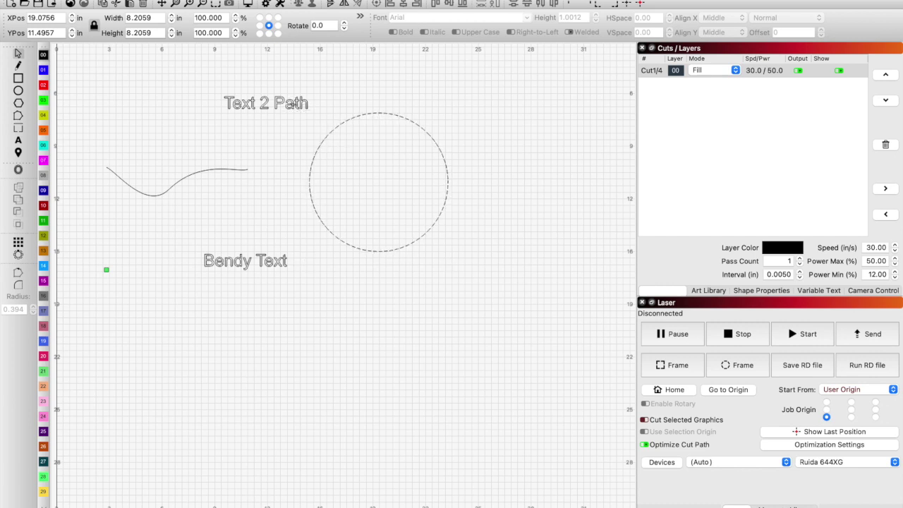
pyautogui.keyDown('shift'); pyautogui.click(292, 104); pyautogui.keyUp('shift')
pyautogui.rightClick(292, 105)
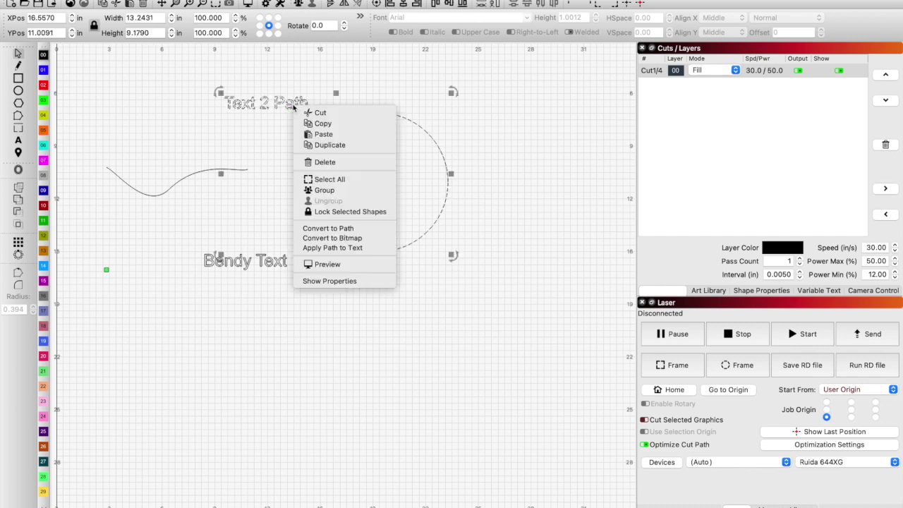
pyautogui.click(331, 248)
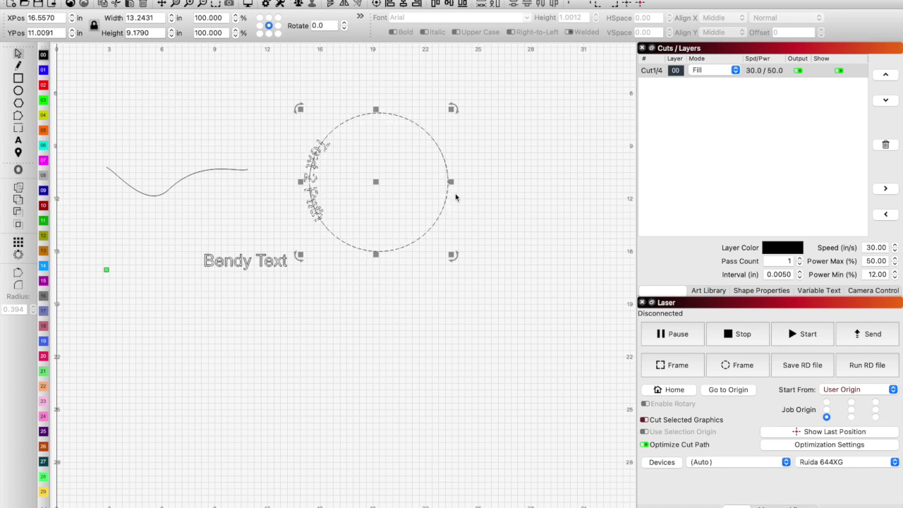
pyautogui.click(334, 187)
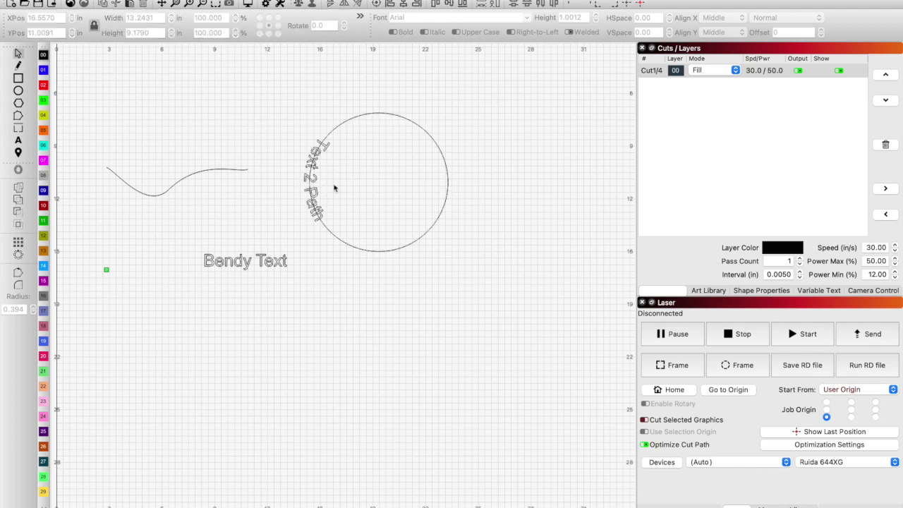
pyautogui.click(314, 180)
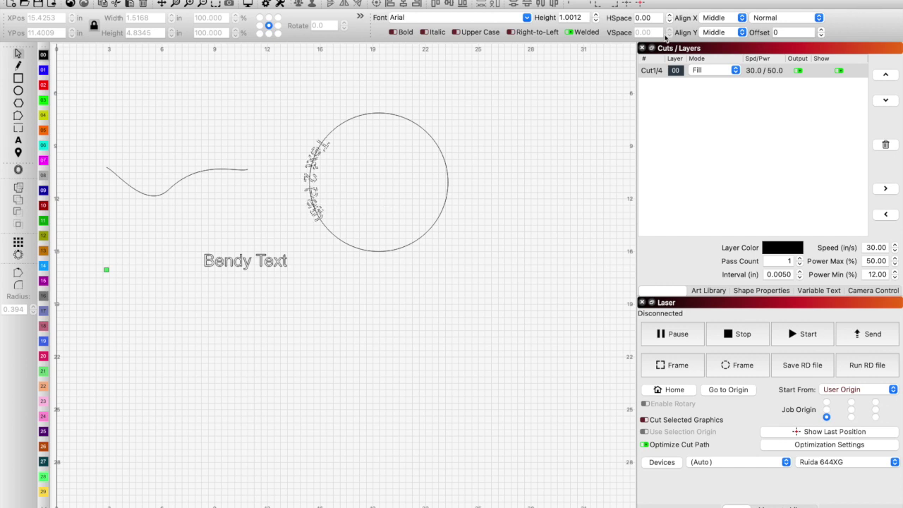
pyautogui.click(742, 19)
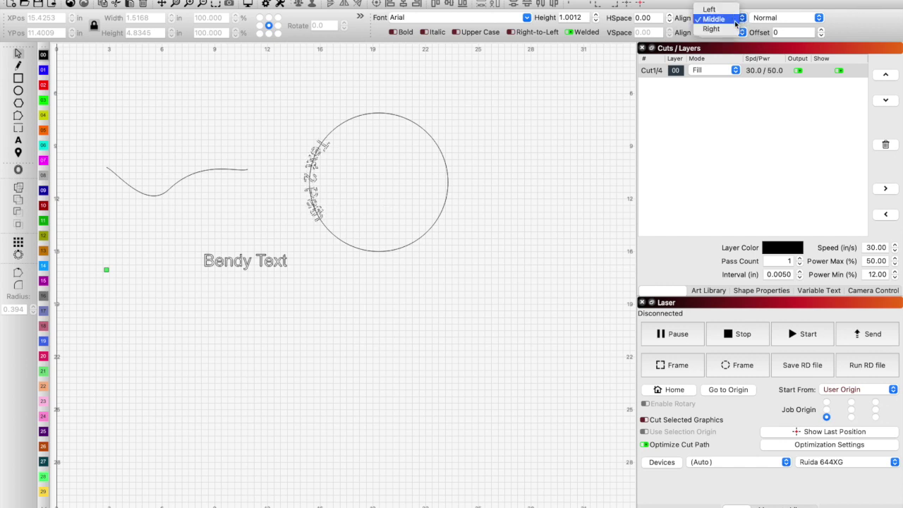
pyautogui.click(732, 30)
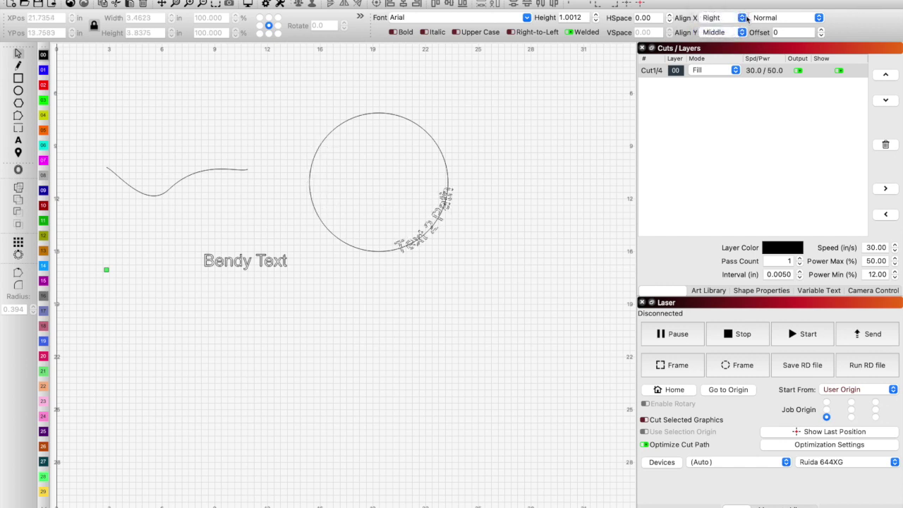
pyautogui.click(741, 18)
pyautogui.click(733, 10)
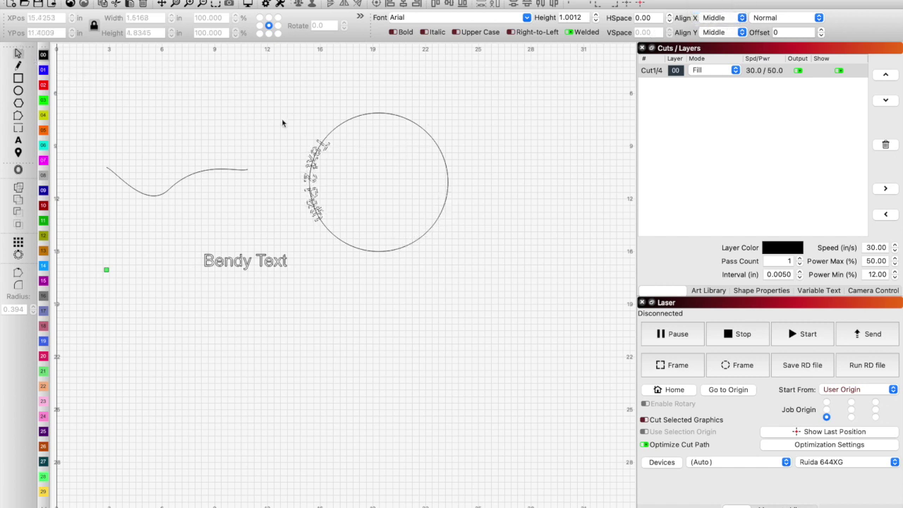
pyautogui.click(356, 246)
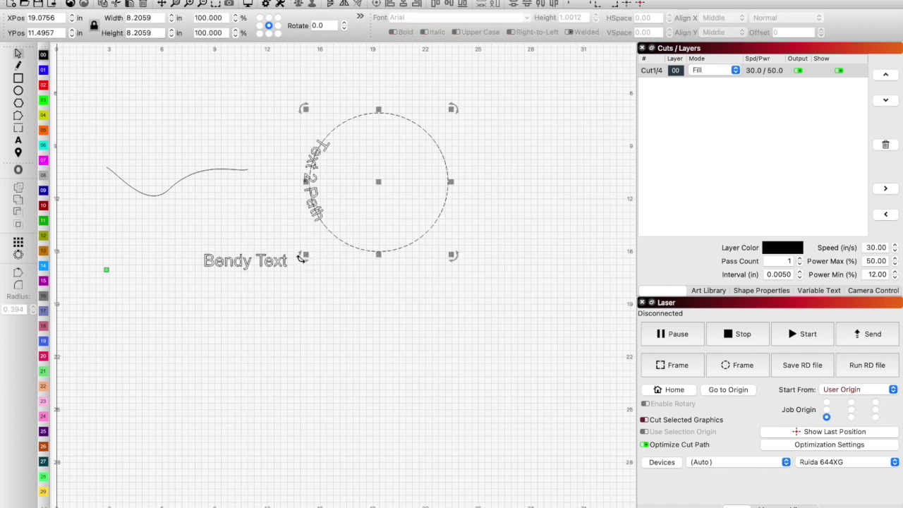
# Rotate the circle so 'Text 2 Path' runs along its bottom, with vertical alignment set to Bottom.
pyautogui.moveTo(301, 258); pyautogui.dragTo(489, 275)
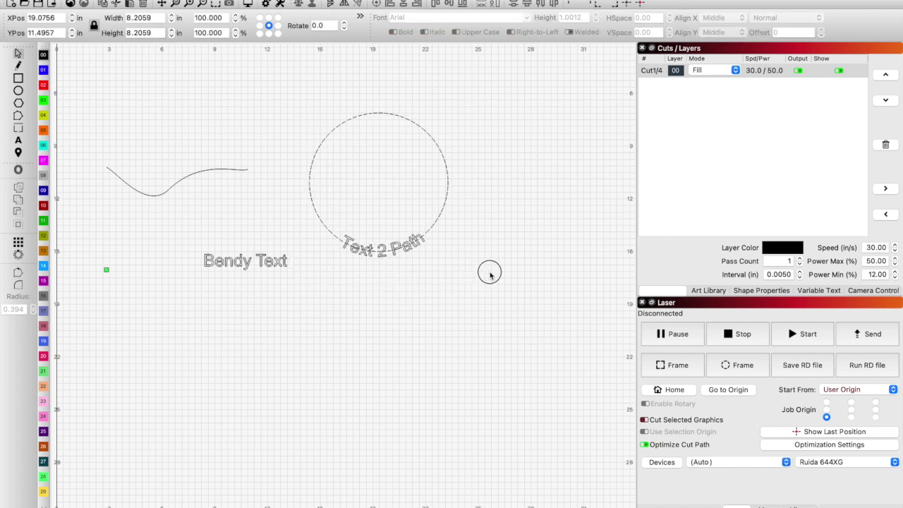
pyautogui.moveTo(489, 275); pyautogui.dragTo(480, 273)
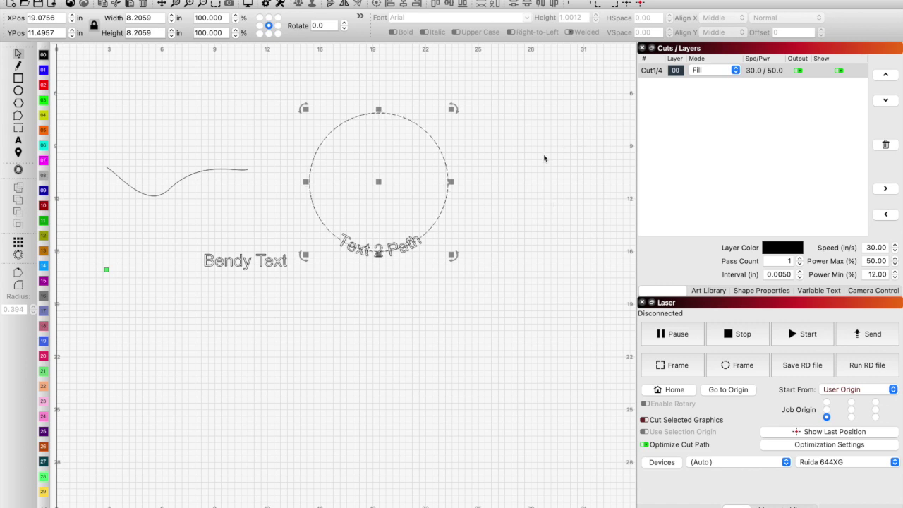
pyautogui.doubleClick(402, 256)
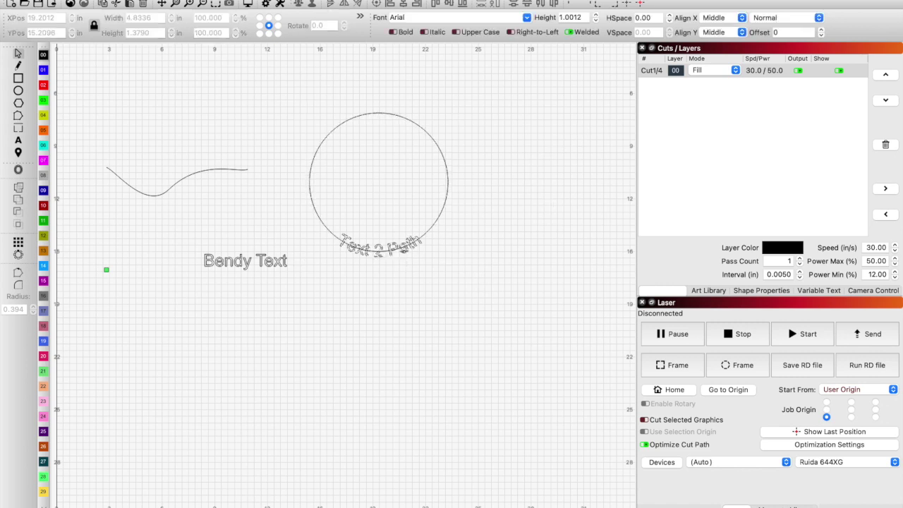
pyautogui.click(737, 33)
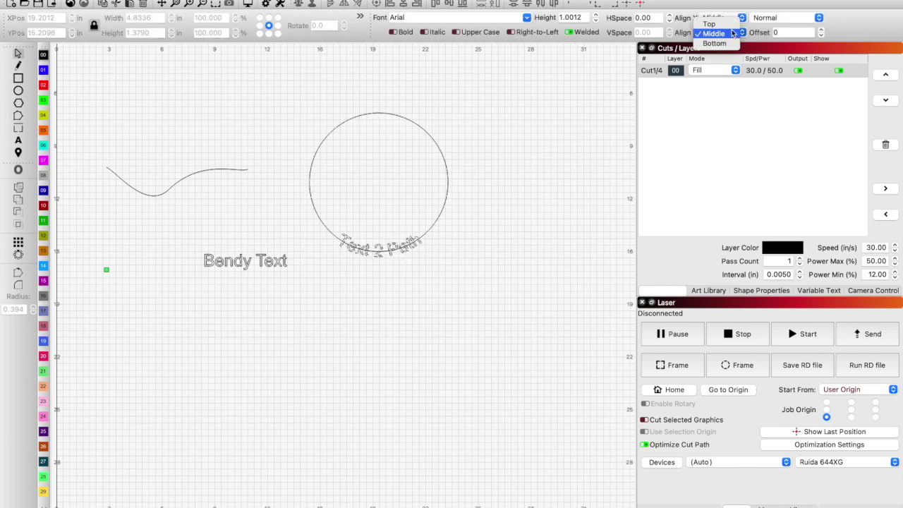
pyautogui.click(711, 24)
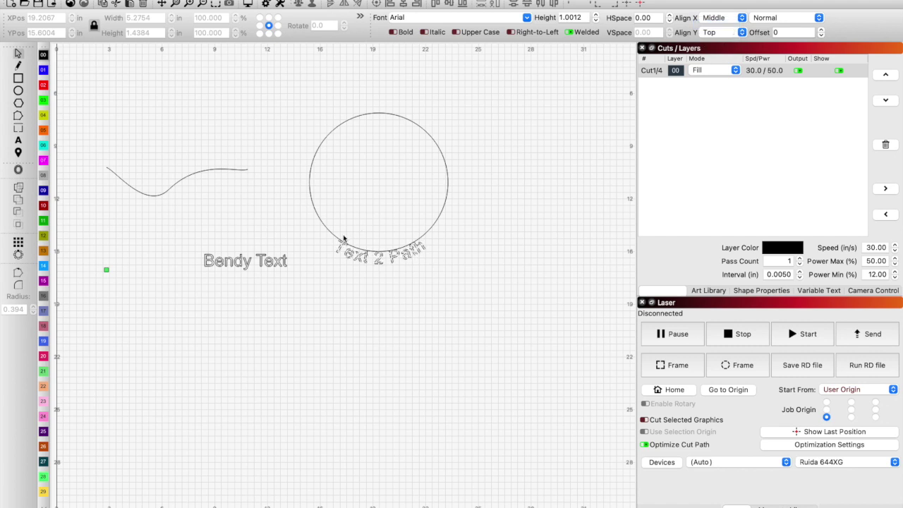
pyautogui.click(741, 32)
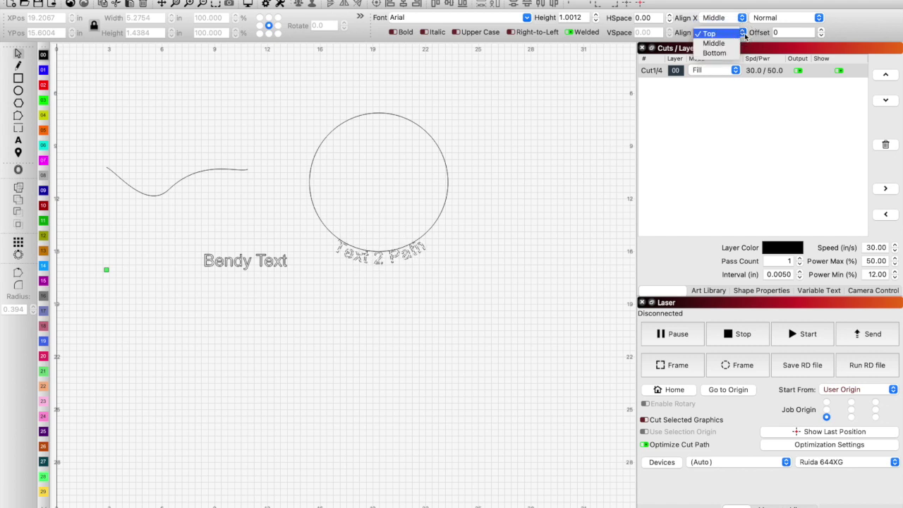
pyautogui.click(714, 57)
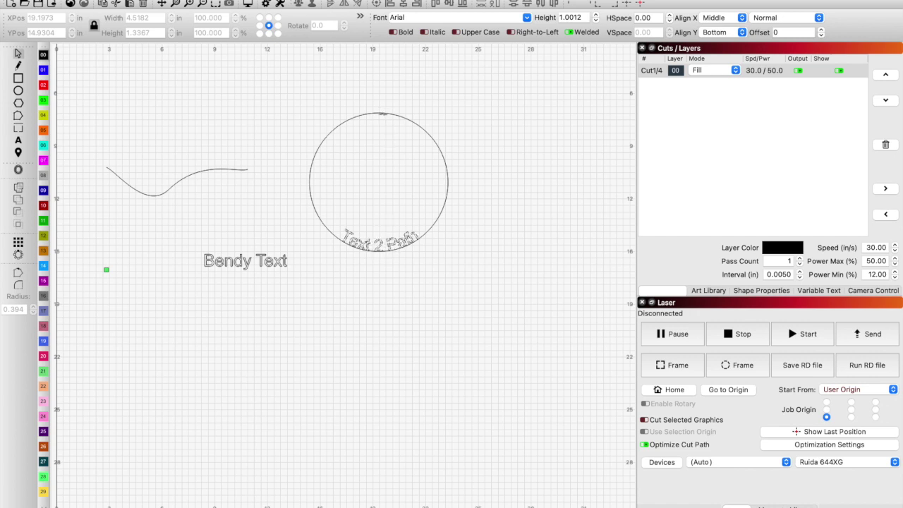
pyautogui.click(380, 113)
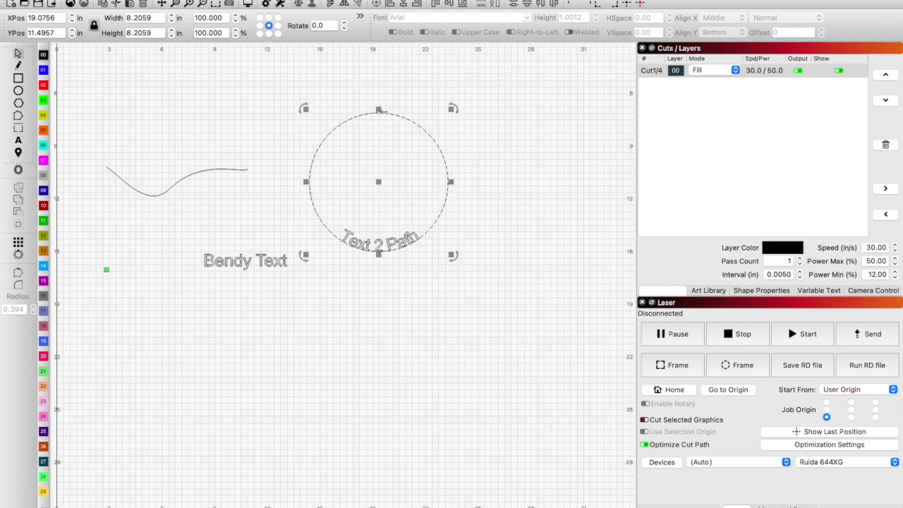
# Flip the circle vertically so 'Text 2 Path' sits on top, and arch 'Bendy Text' via its bend handle.
pyautogui.click(329, 5)
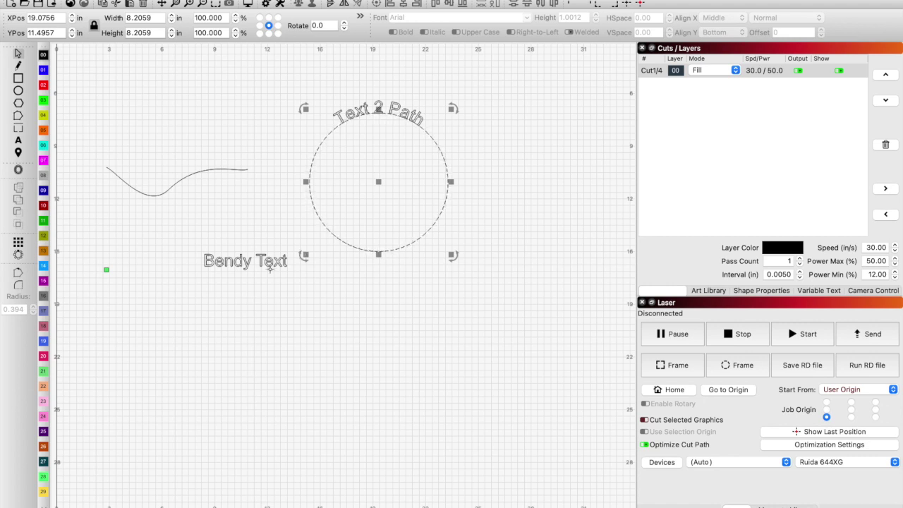
pyautogui.click(247, 261)
pyautogui.moveTo(247, 262)
pyautogui.mouseDown()
pyautogui.moveTo(268, 289)
pyautogui.moveTo(286, 263)
pyautogui.mouseUp()
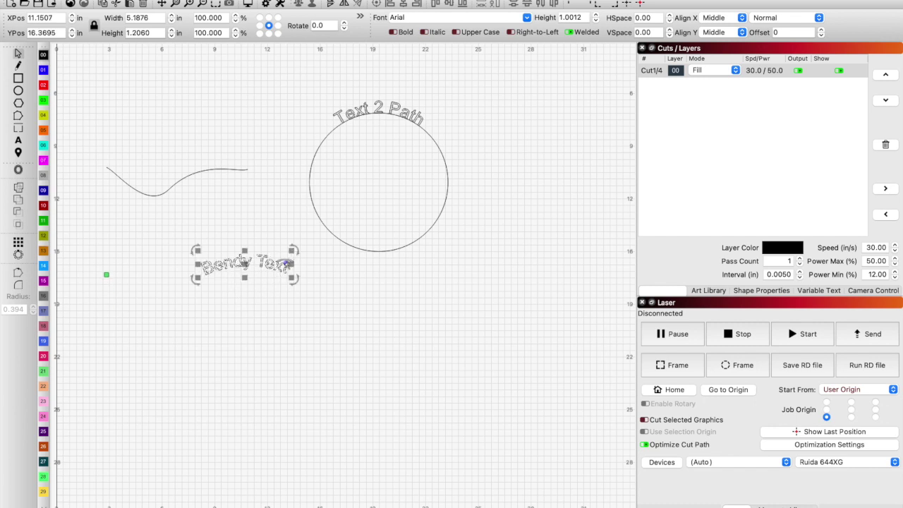